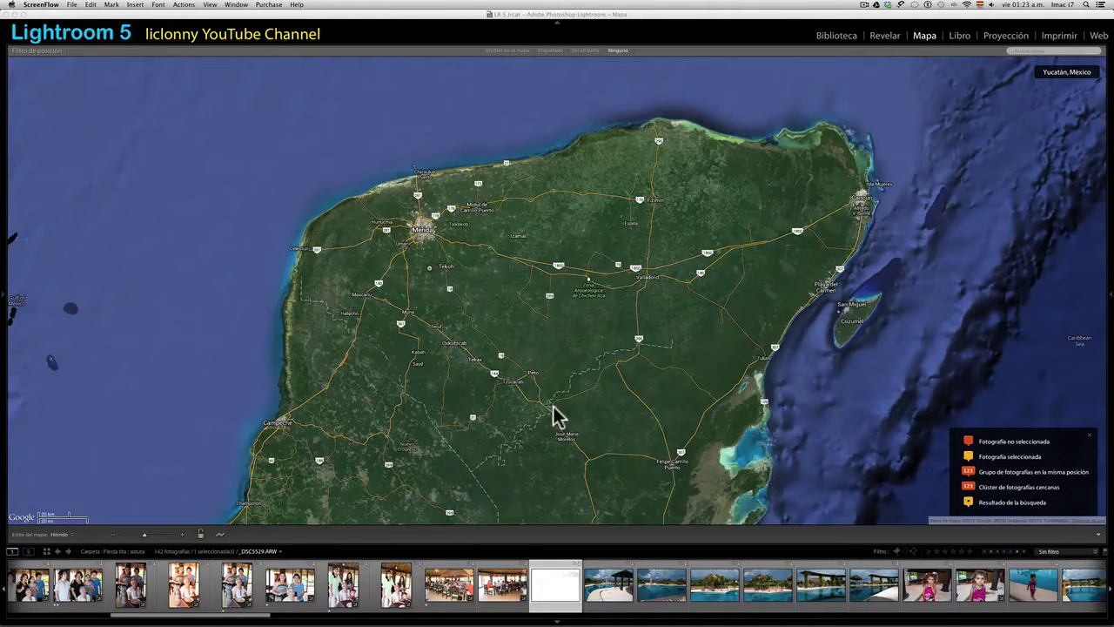
Reveal the saved locations panel and center the map on the saved position 'Yucatán'
{"action": "left_click", "coordinate": [3, 294]}
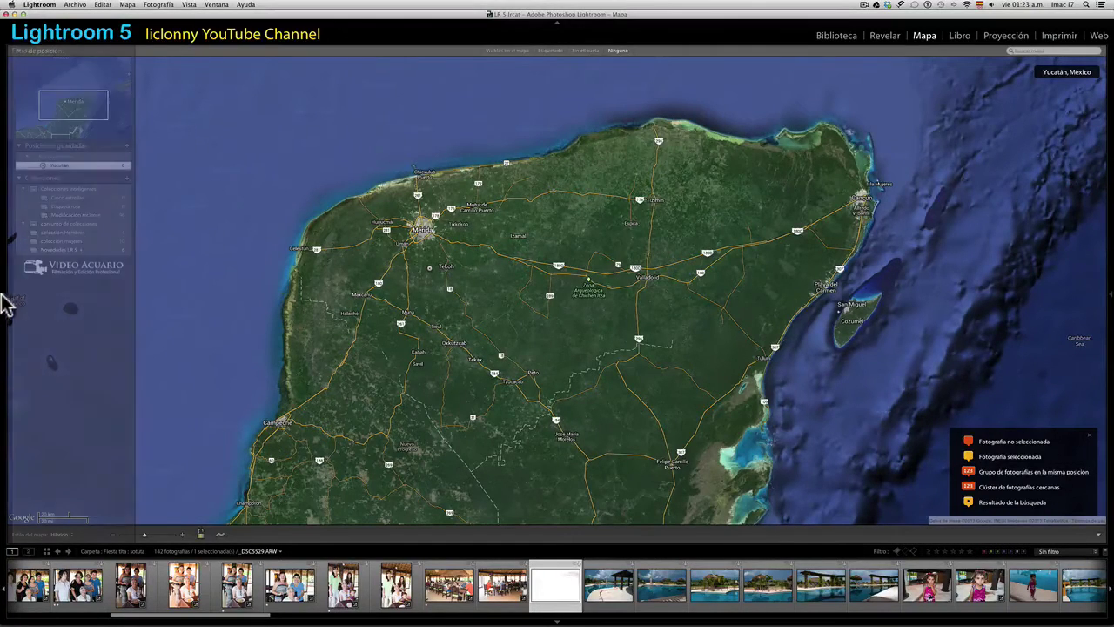
{"action": "left_click", "coordinate": [3, 294]}
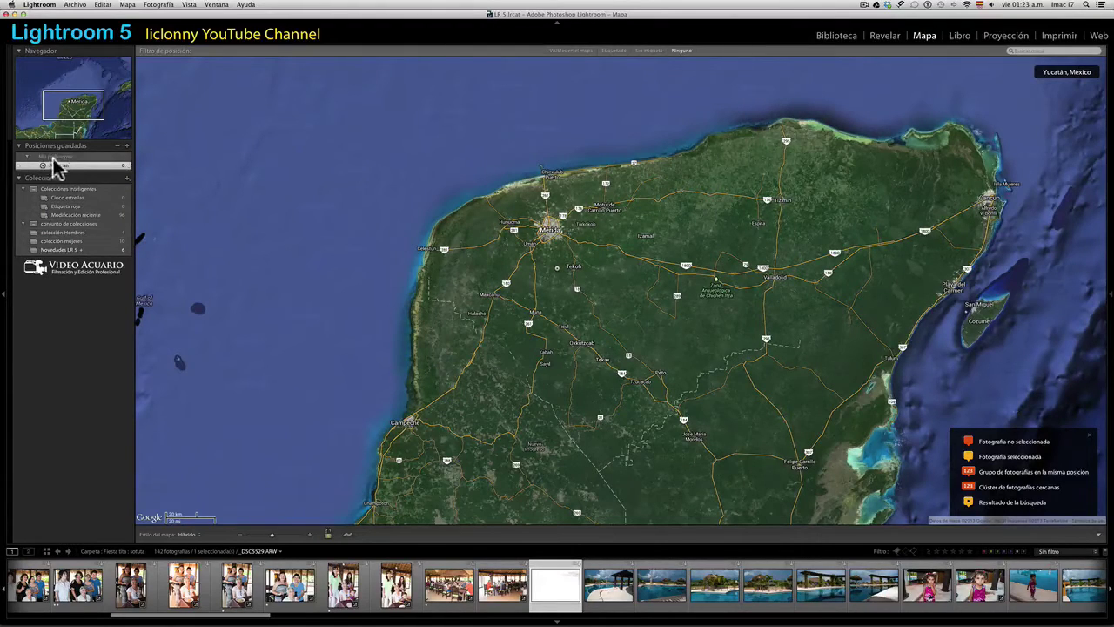
{"action": "mouse_move", "coordinate": [78, 166]}
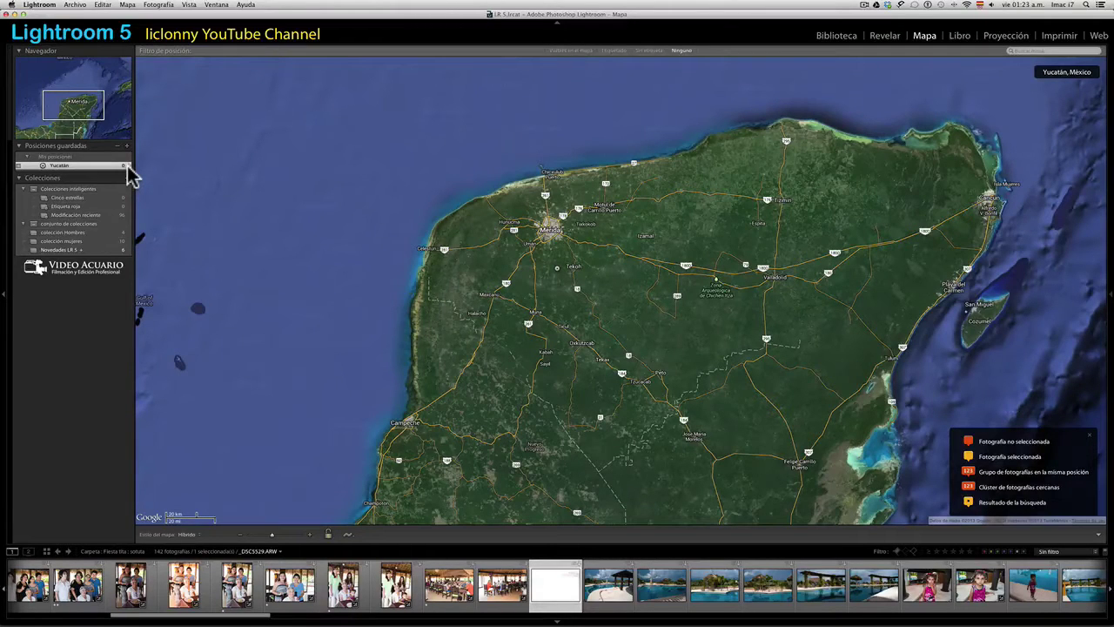
{"action": "left_click", "coordinate": [127, 166]}
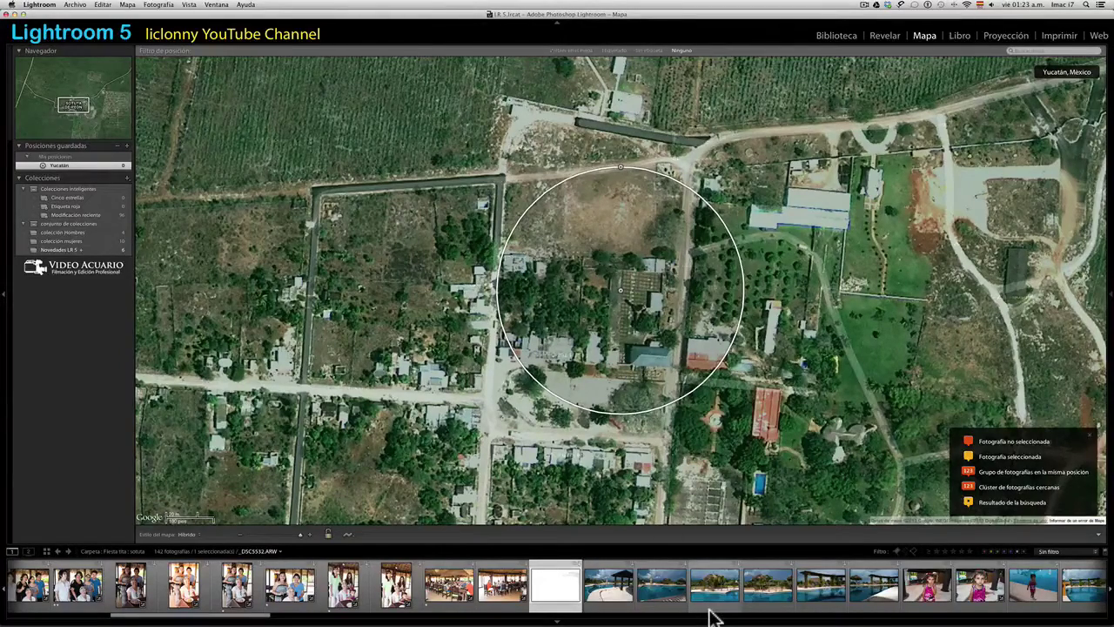
Place four pool photos, including _DSC5531 and _DSC5532, on one pin inside the Yucatán circle
{"action": "left_click", "coordinate": [613, 589]}
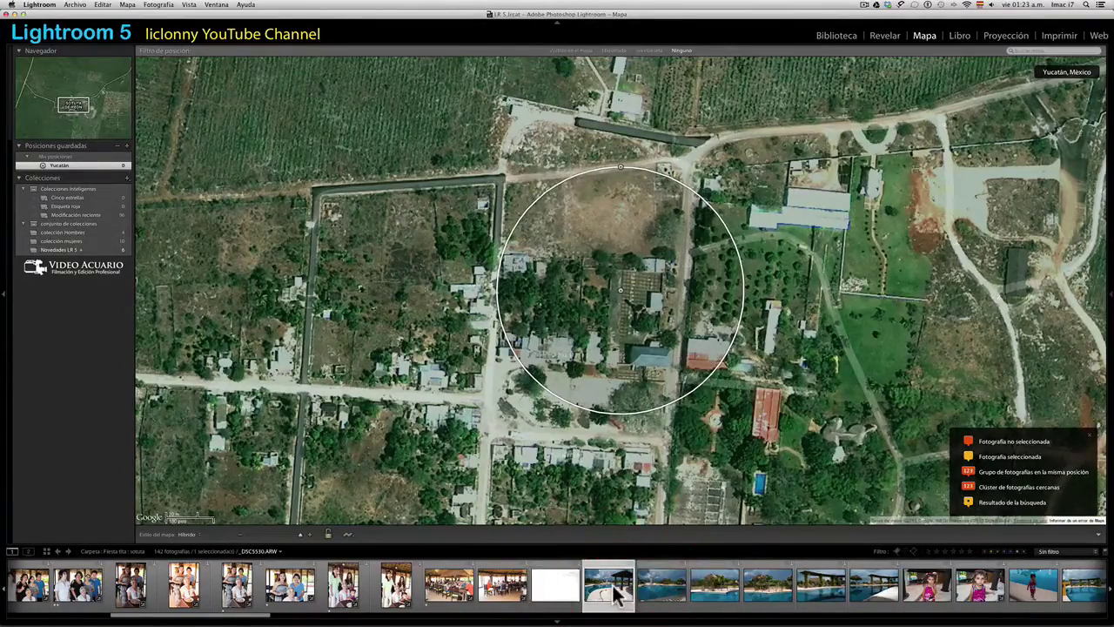
{"action": "left_click_drag", "start_coordinate": [614, 592], "coordinate": [624, 349]}
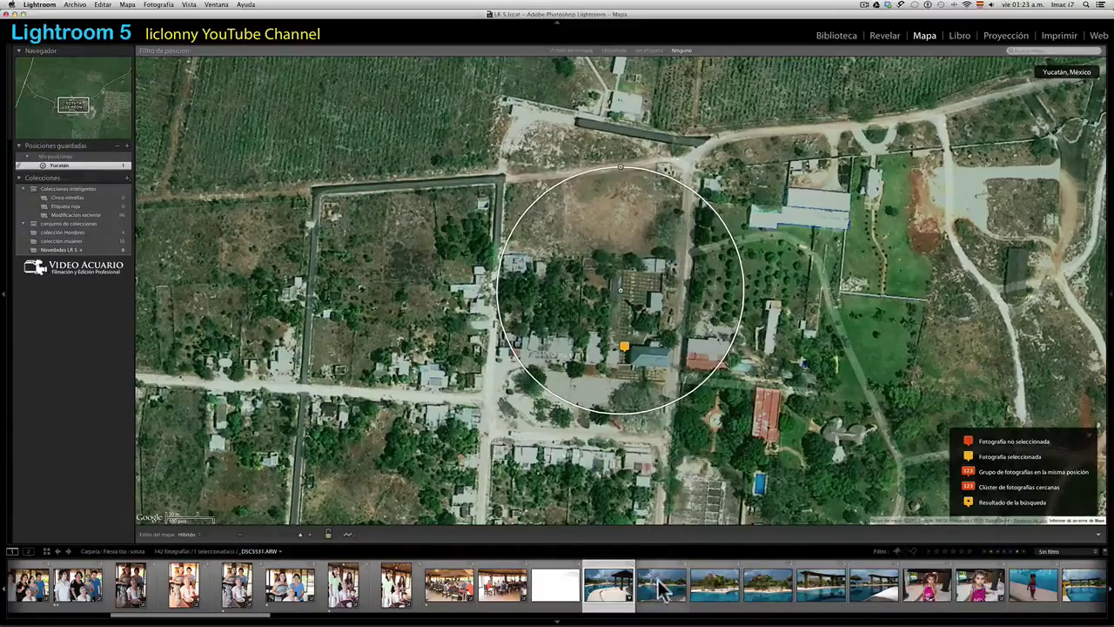
{"action": "left_click_drag", "start_coordinate": [661, 590], "coordinate": [664, 349]}
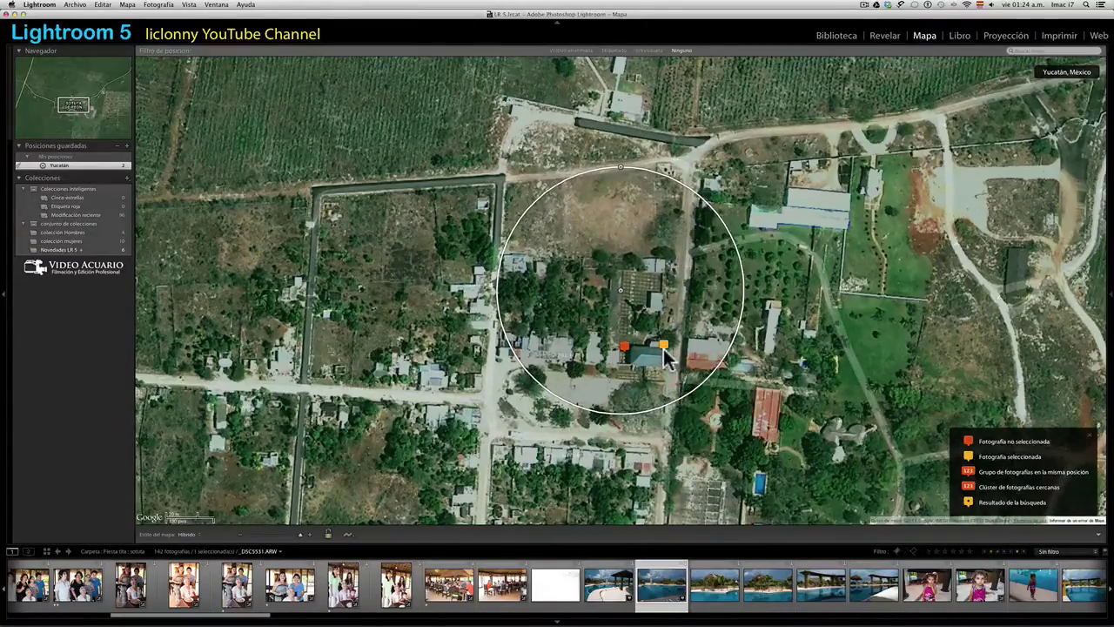
{"action": "left_click_drag", "start_coordinate": [716, 589], "coordinate": [698, 334]}
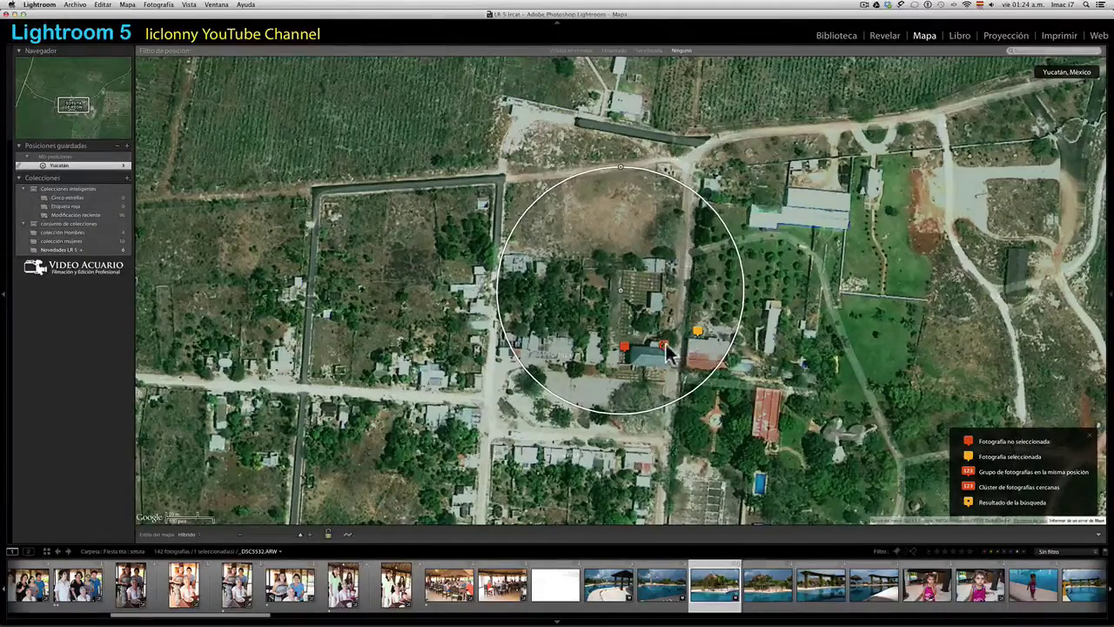
{"action": "left_click_drag", "start_coordinate": [666, 348], "coordinate": [696, 336]}
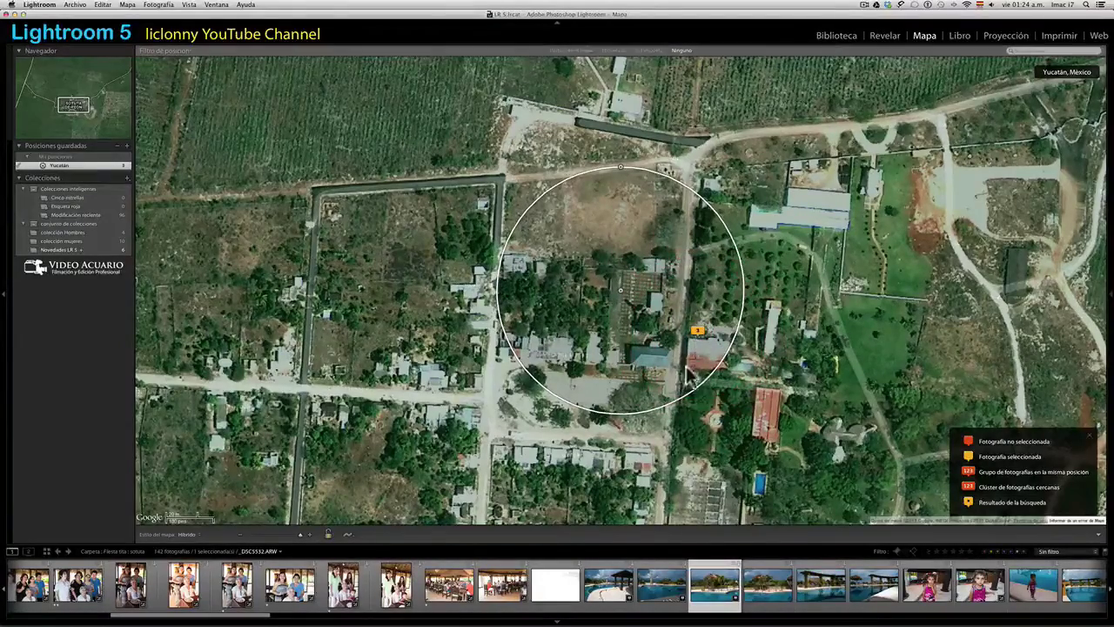
{"action": "mouse_move", "coordinate": [768, 585]}
{"action": "left_mouse_down"}
{"action": "mouse_move", "coordinate": [701, 390]}
{"action": "mouse_move", "coordinate": [701, 340]}
{"action": "left_mouse_up"}
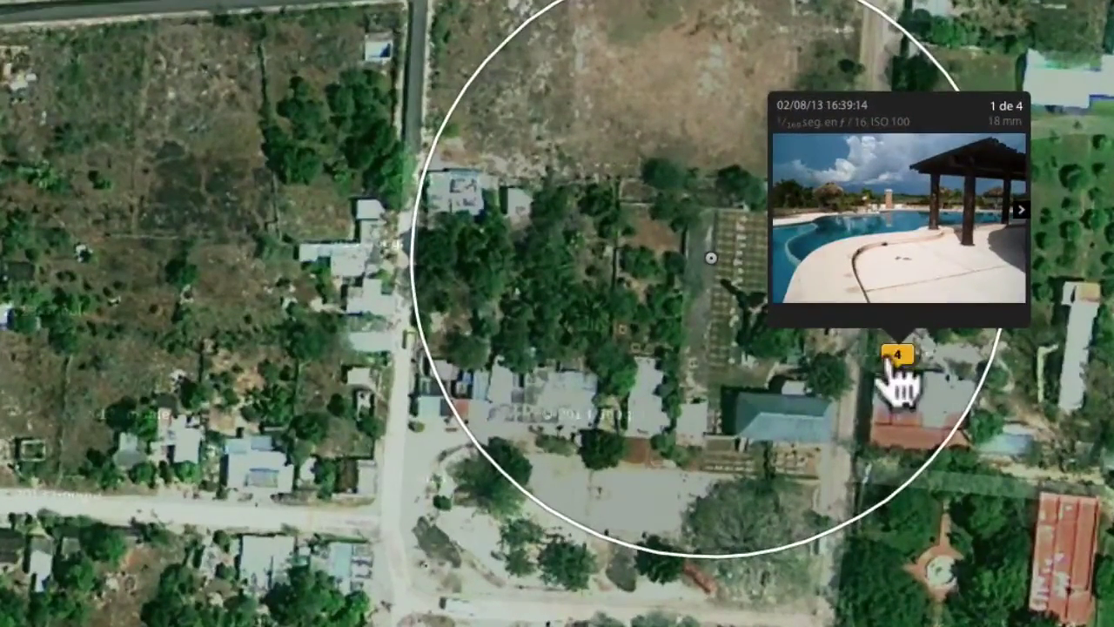
{"action": "left_click", "coordinate": [1019, 213]}
{"action": "left_click", "coordinate": [1020, 211]}
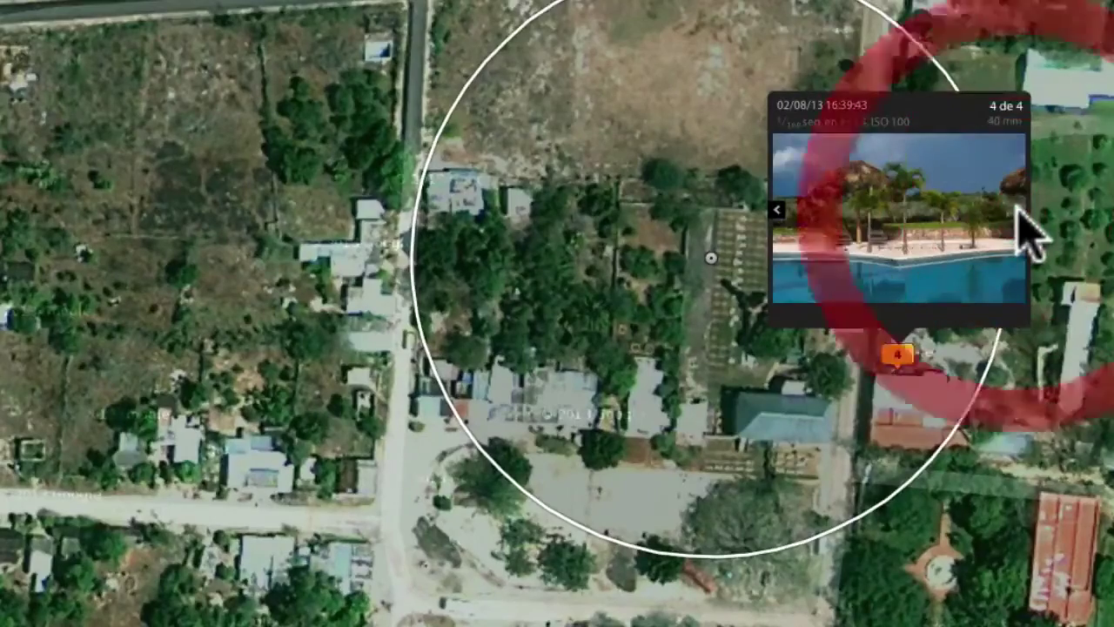
{"action": "left_click", "coordinate": [779, 214]}
{"action": "left_click", "coordinate": [779, 214]}
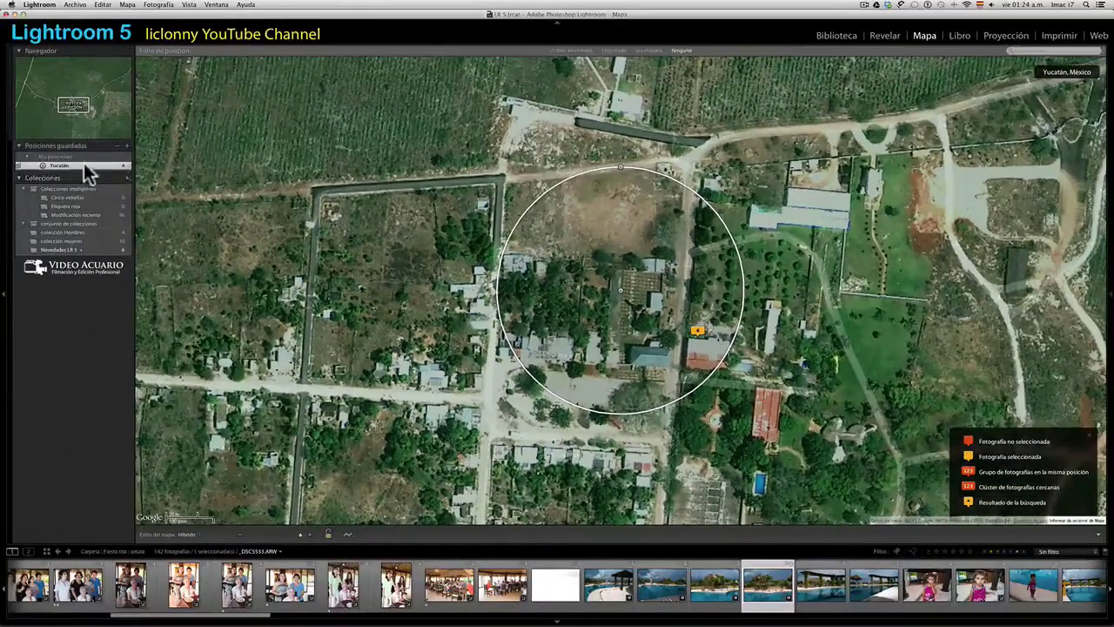
Add the next pool photo to the map and merge its pin into the existing group
{"action": "left_click", "coordinate": [84, 162]}
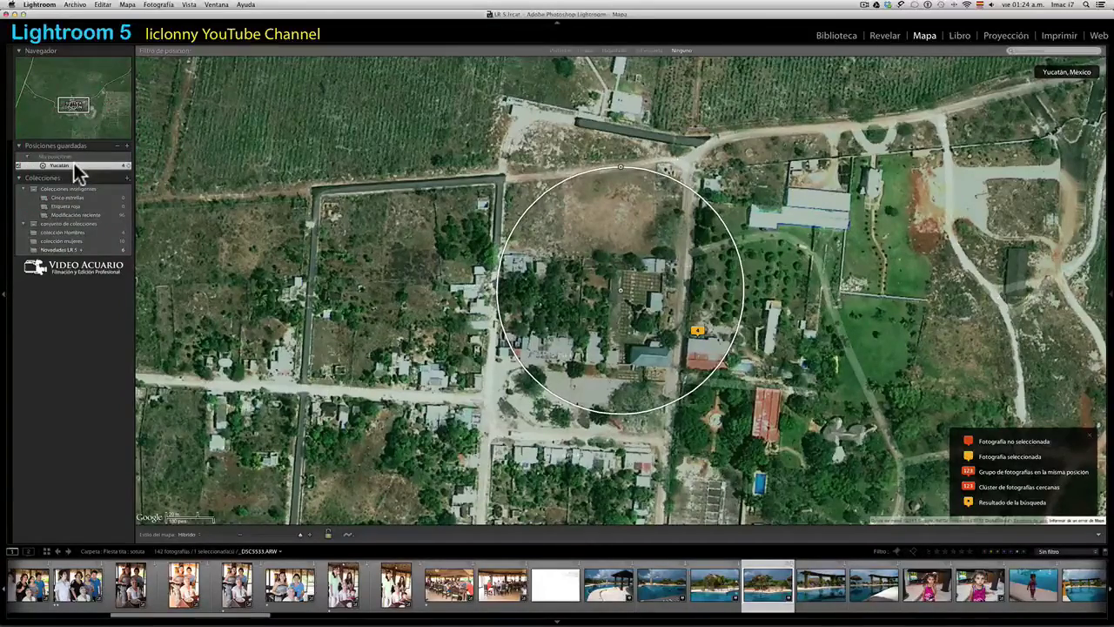
{"action": "left_click", "coordinate": [832, 599]}
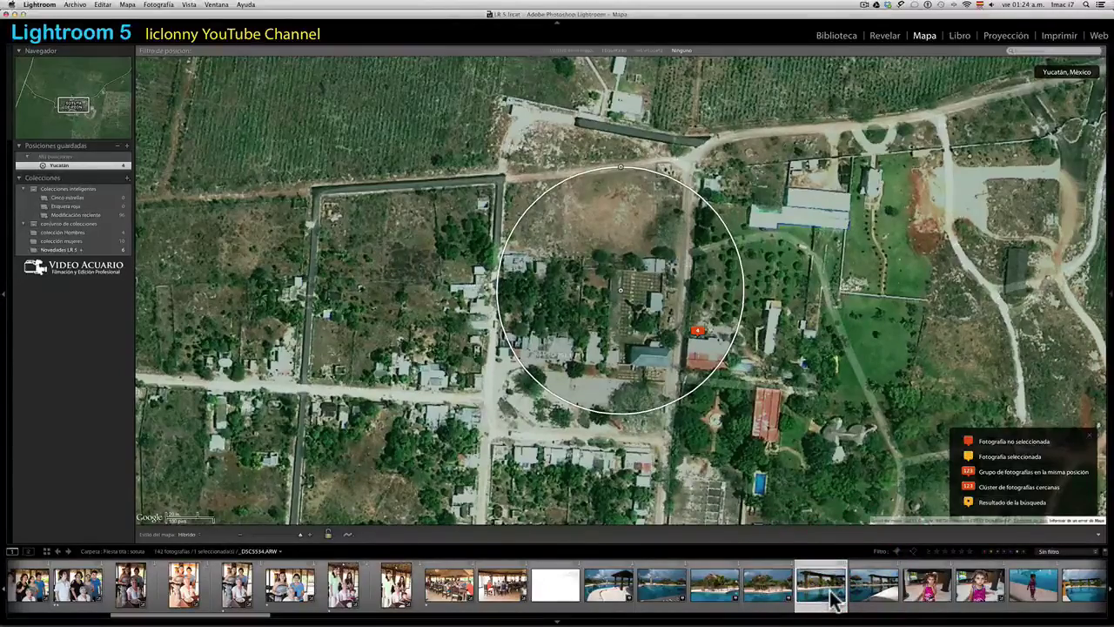
{"action": "mouse_move", "coordinate": [834, 599]}
{"action": "left_mouse_down"}
{"action": "mouse_move", "coordinate": [113, 187]}
{"action": "mouse_move", "coordinate": [104, 171]}
{"action": "left_mouse_up"}
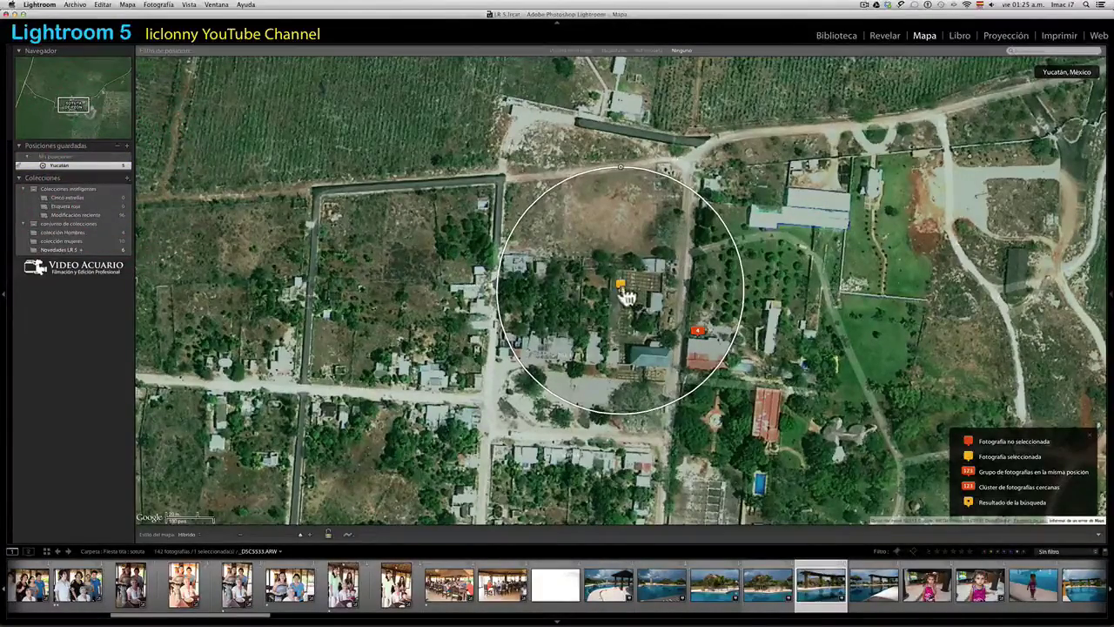
{"action": "left_click_drag", "start_coordinate": [625, 294], "coordinate": [702, 340]}
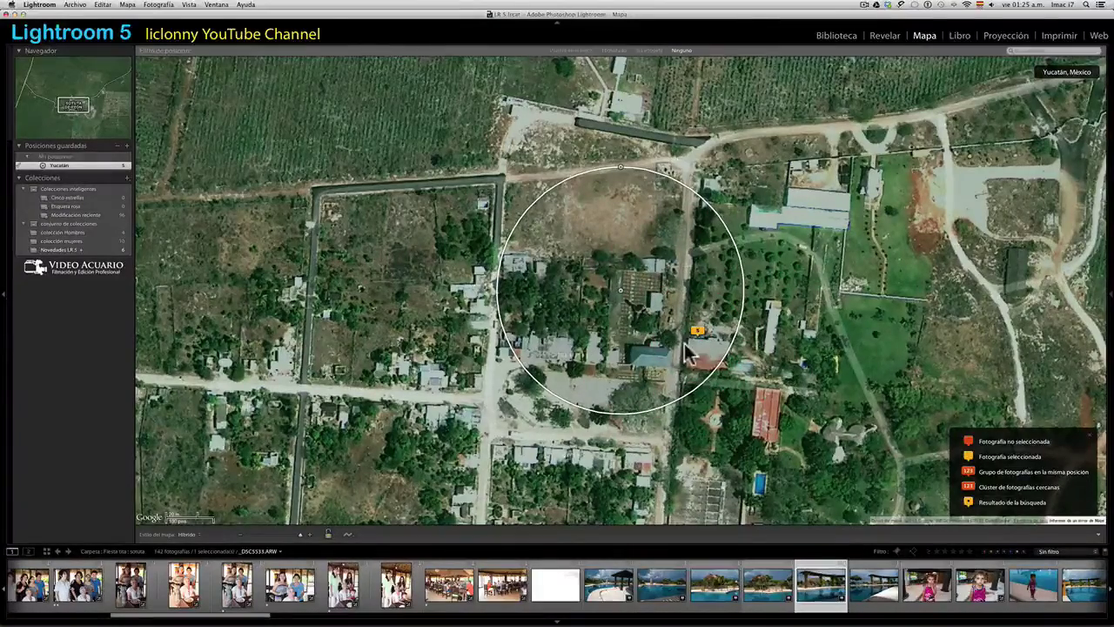
{"action": "mouse_move", "coordinate": [695, 331]}
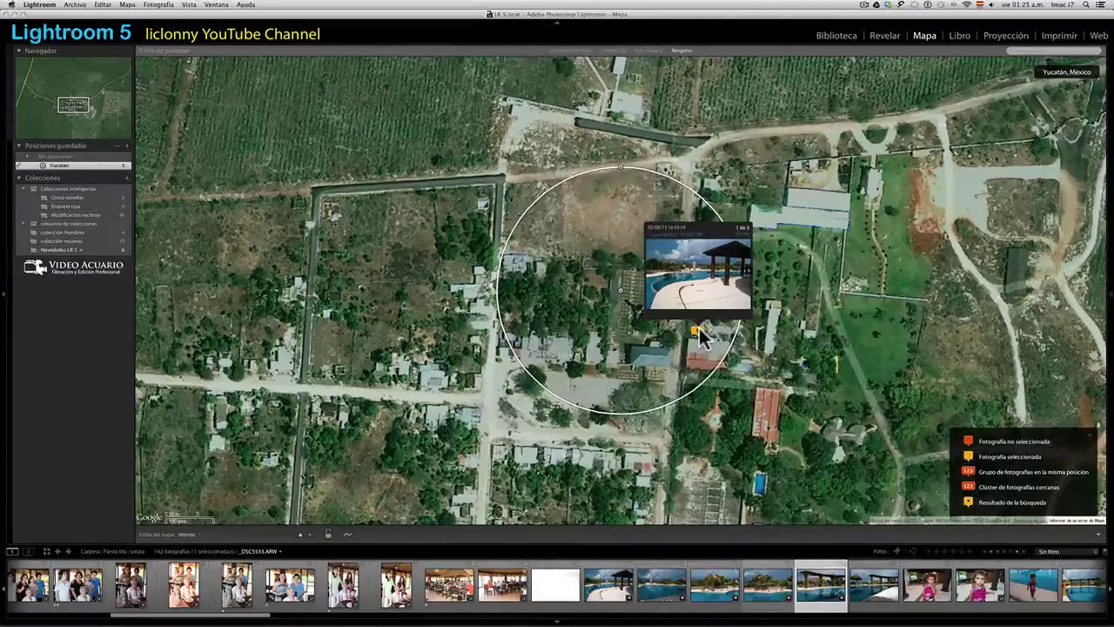
Browse forward through the marker's photos to the fifth one
{"action": "left_click", "coordinate": [746, 272]}
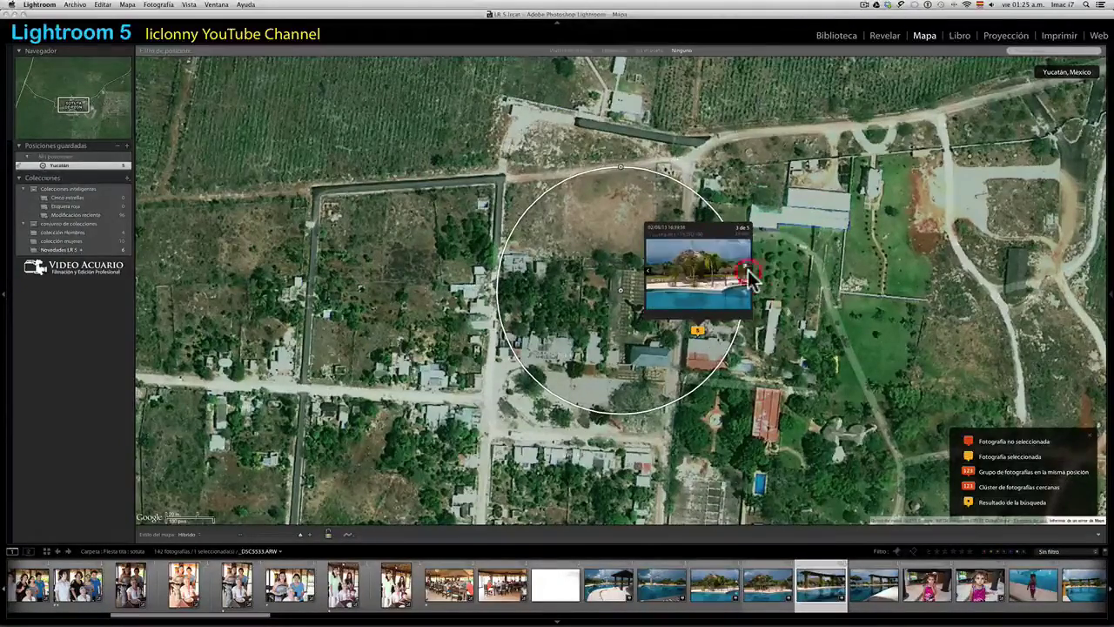
{"action": "left_click", "coordinate": [746, 271]}
{"action": "left_click", "coordinate": [746, 271]}
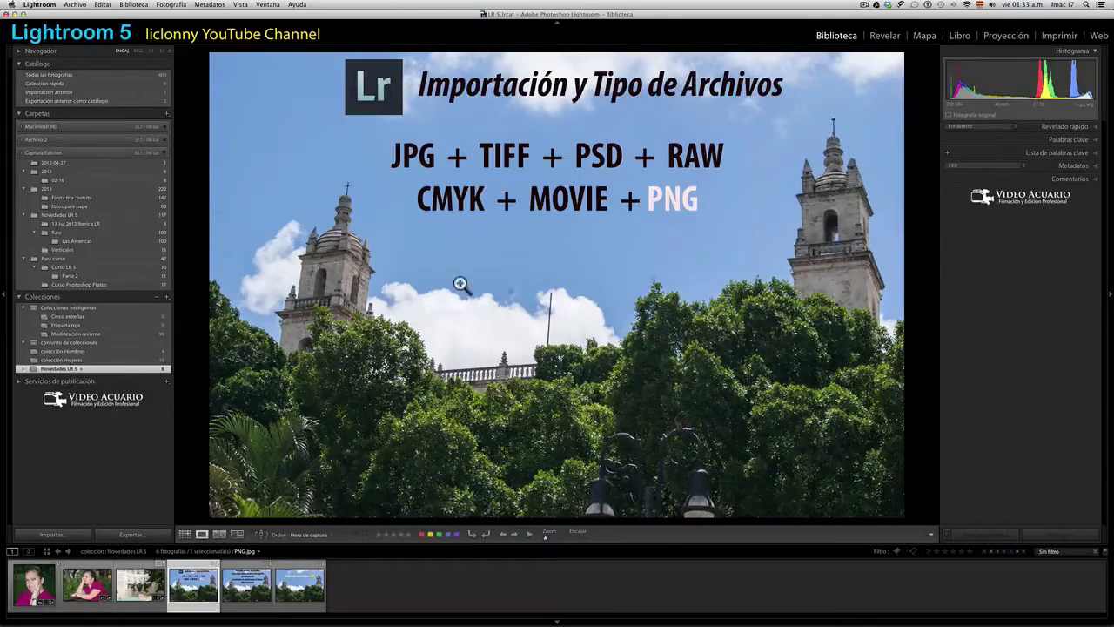
Show the woman's portrait and bring up the 'Elegir un PNG' layout overlay chooser
{"action": "left_click", "coordinate": [80, 587]}
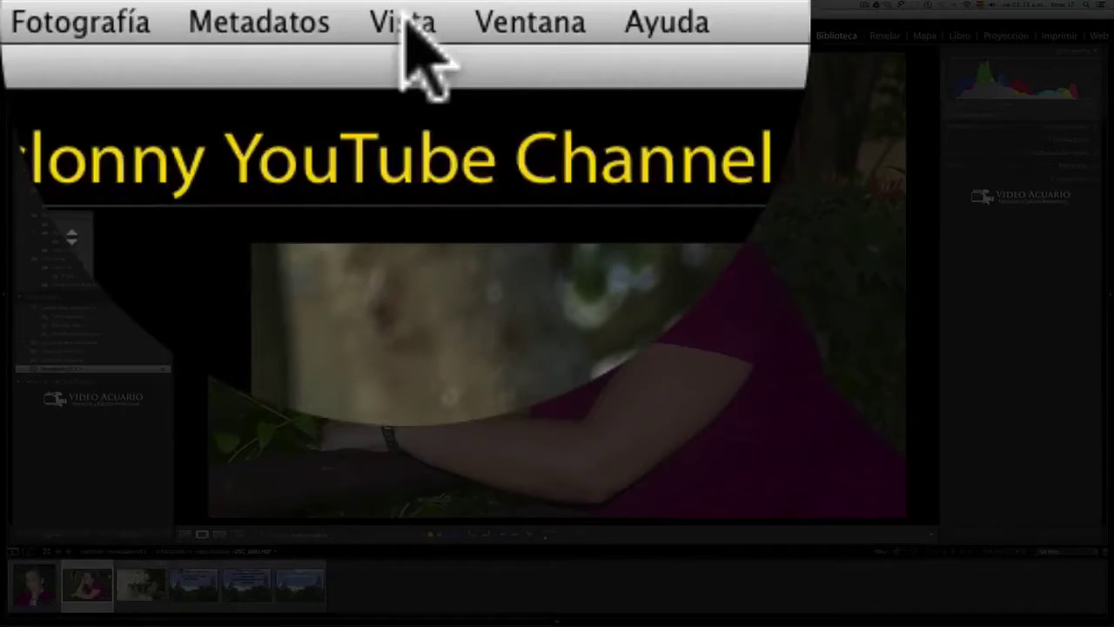
{"action": "left_click", "coordinate": [403, 19]}
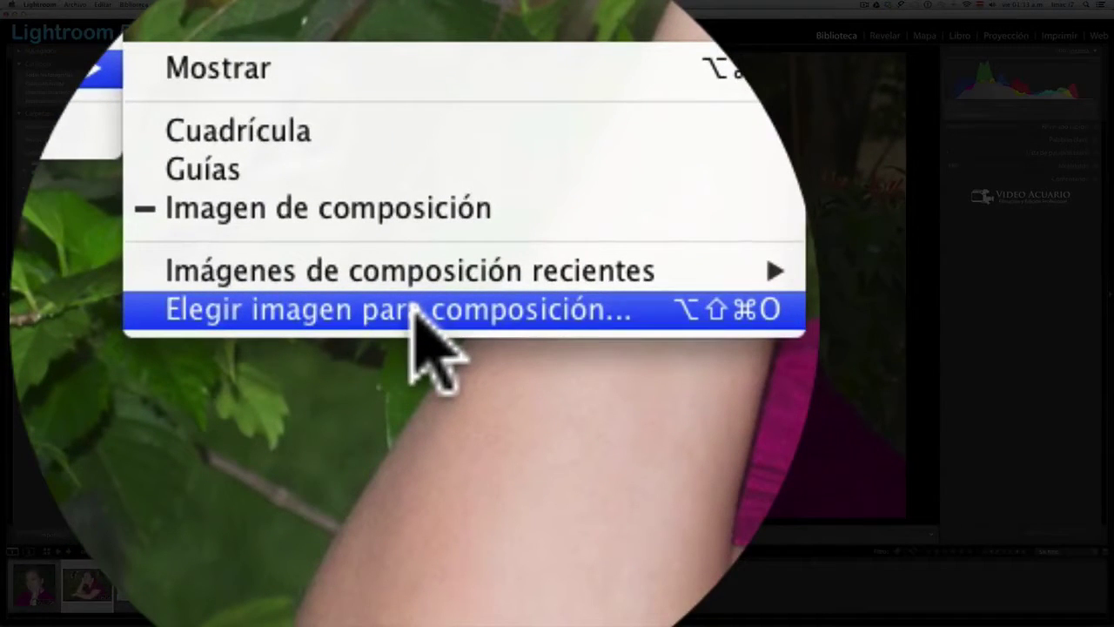
{"action": "left_click", "coordinate": [416, 306]}
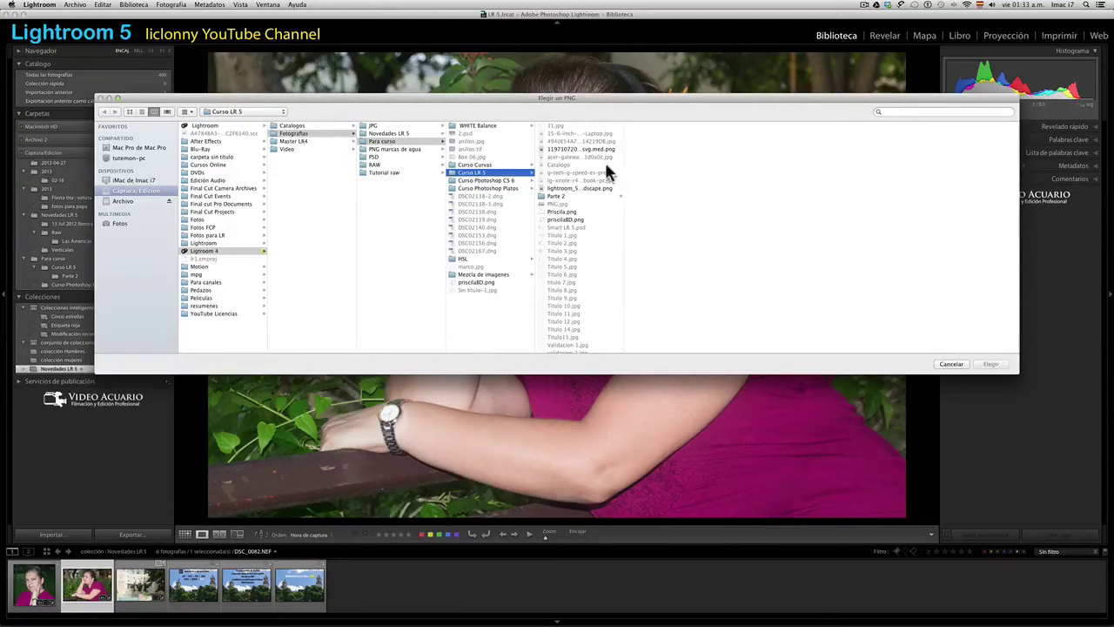
Choose Priscila.png from the Curso LR 5 folder as the layout overlay image
{"action": "left_click", "coordinate": [580, 212]}
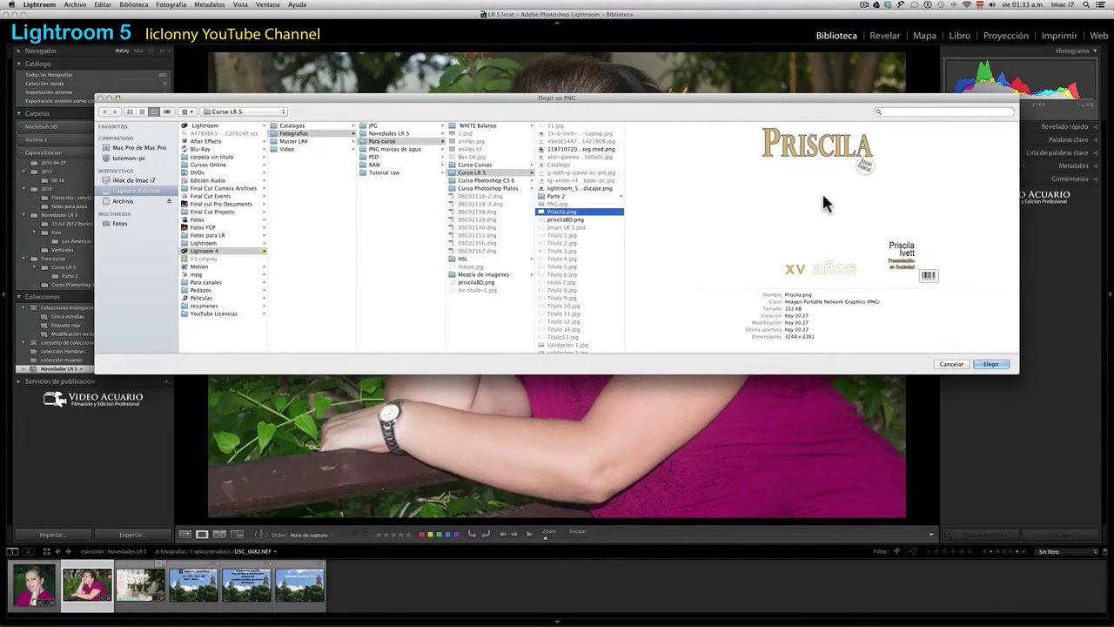
{"action": "left_click", "coordinate": [992, 365]}
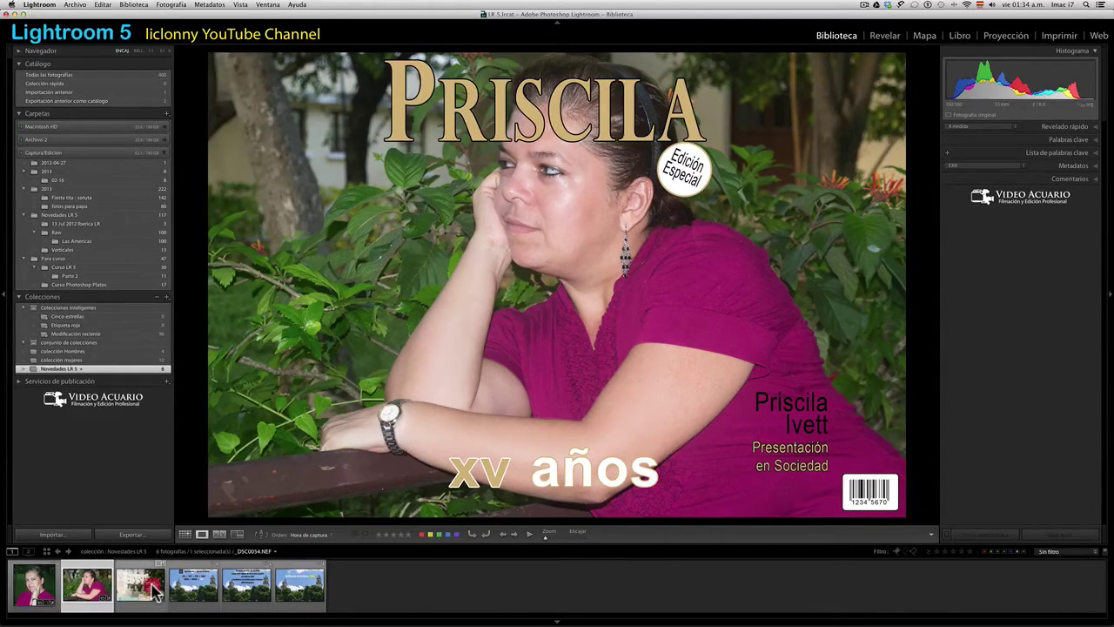
Preview the cover on the temple photo, then open the close-up portrait in Revelar
{"action": "left_click", "coordinate": [155, 591]}
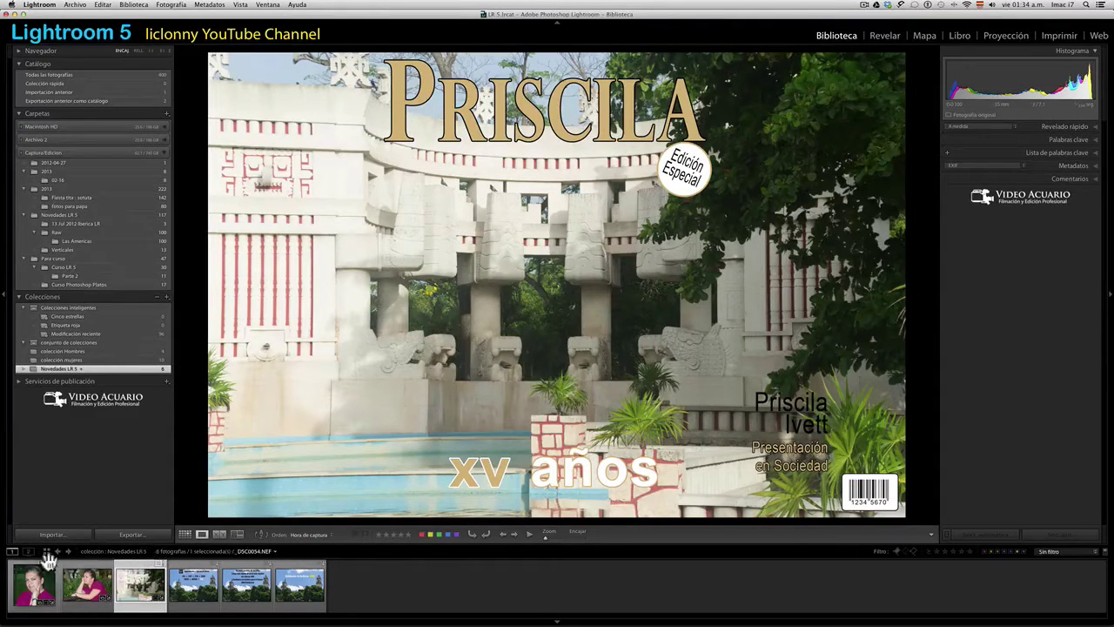
{"action": "left_click", "coordinate": [48, 587]}
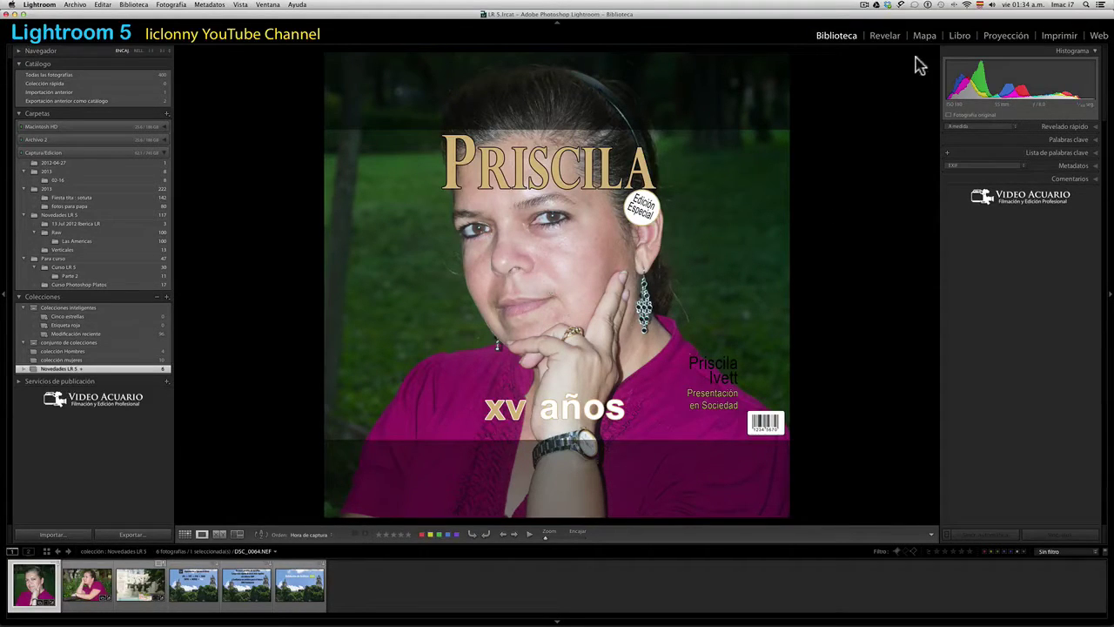
{"action": "left_click", "coordinate": [888, 38]}
{"action": "left_click", "coordinate": [888, 39]}
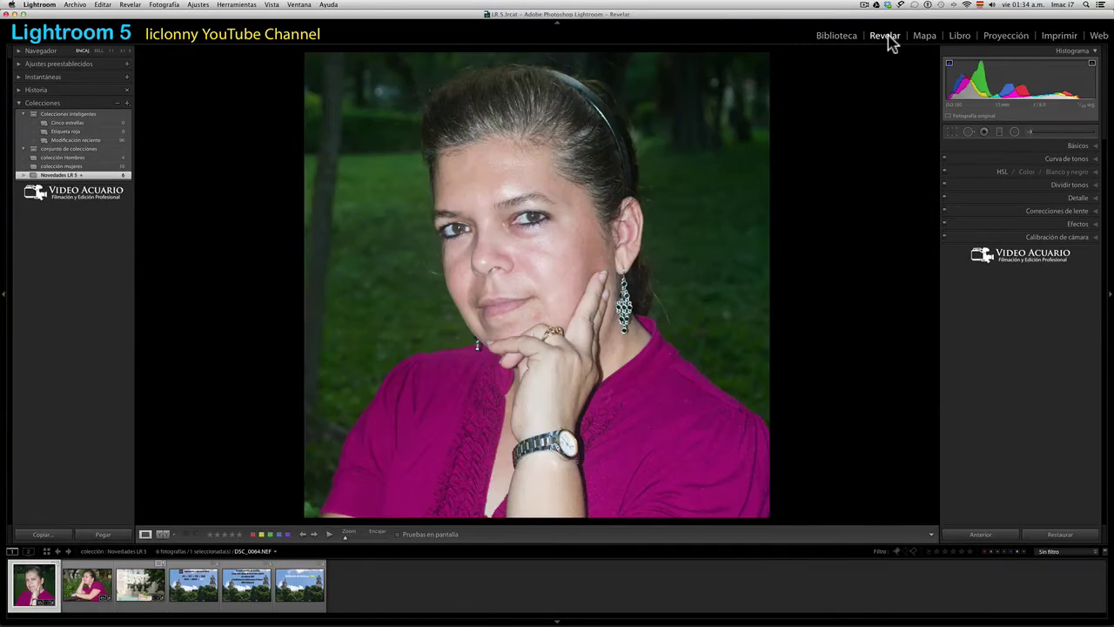
Crop the portrait's bottom edge up toward her chin and return to Biblioteca
{"action": "left_click", "coordinate": [952, 132]}
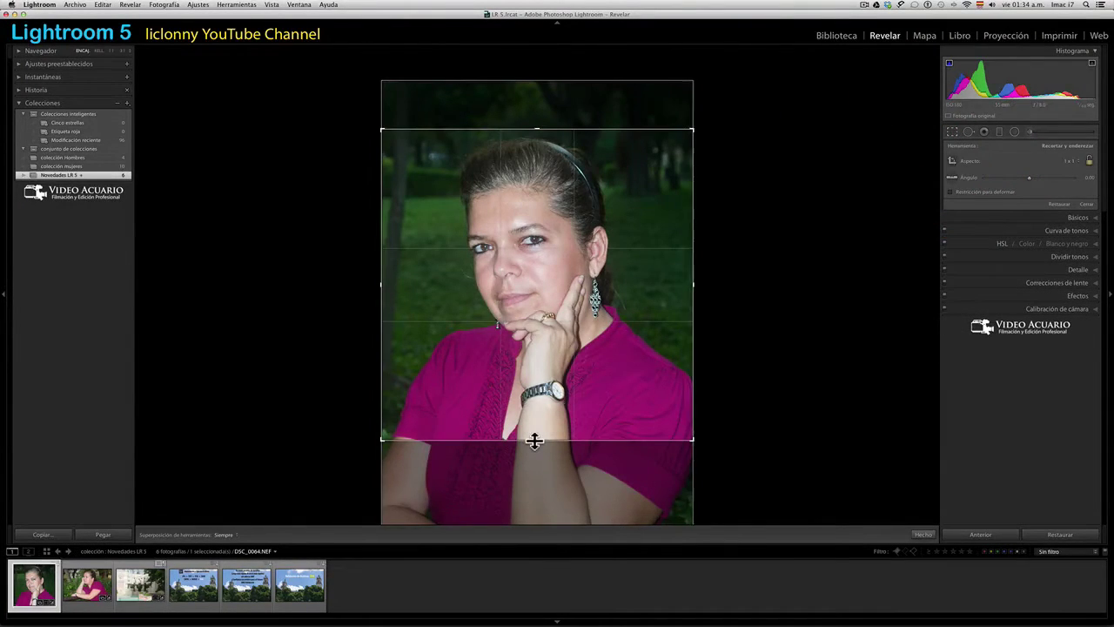
{"action": "left_click_drag", "start_coordinate": [536, 439], "coordinate": [541, 387]}
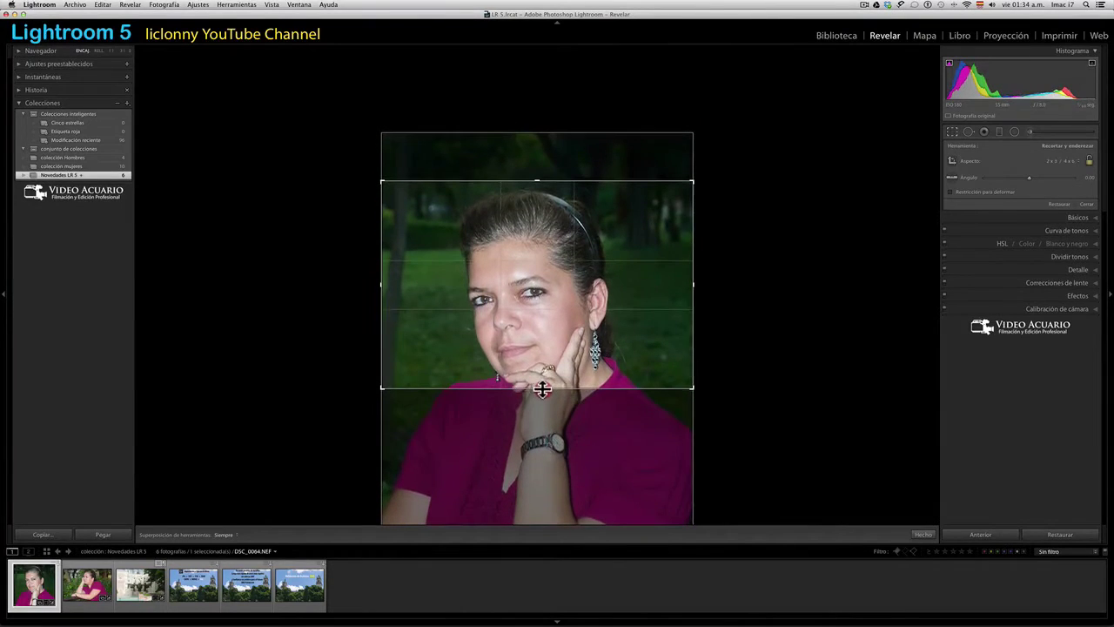
{"action": "left_click", "coordinate": [951, 131]}
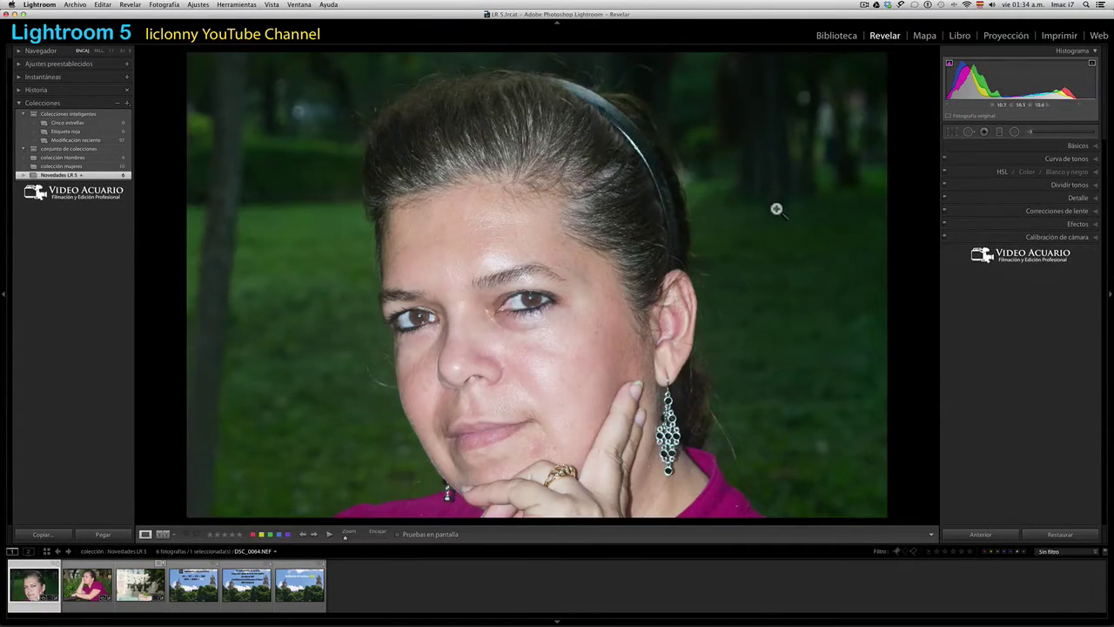
{"action": "left_click", "coordinate": [833, 39]}
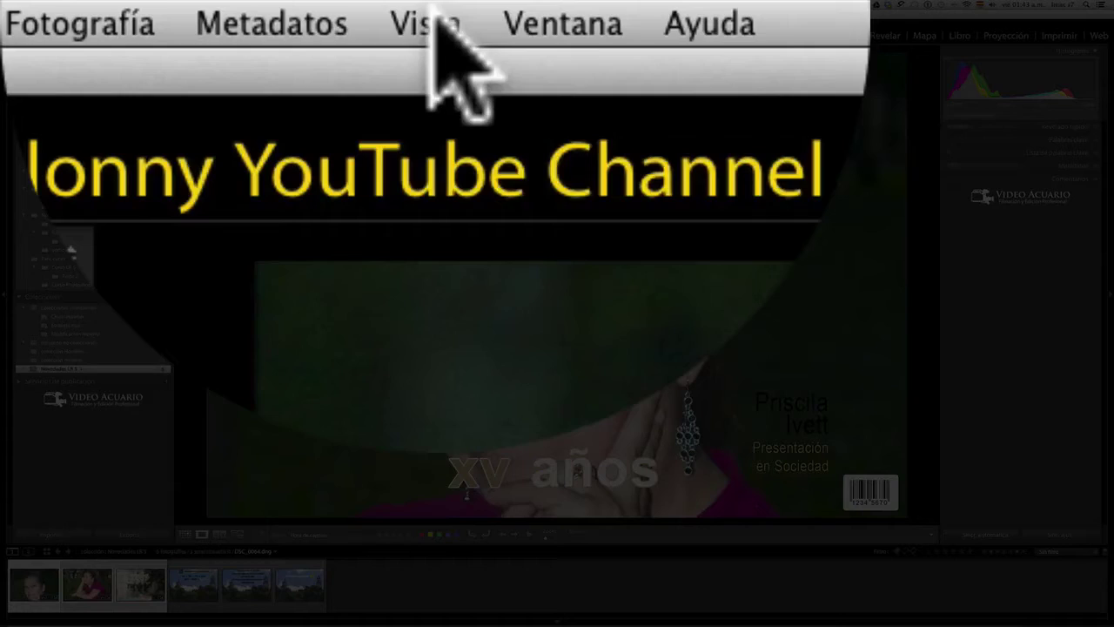
Uncheck Vista > Superposición de composición > Mostrar to hide the cover overlay
{"action": "left_click", "coordinate": [241, 5]}
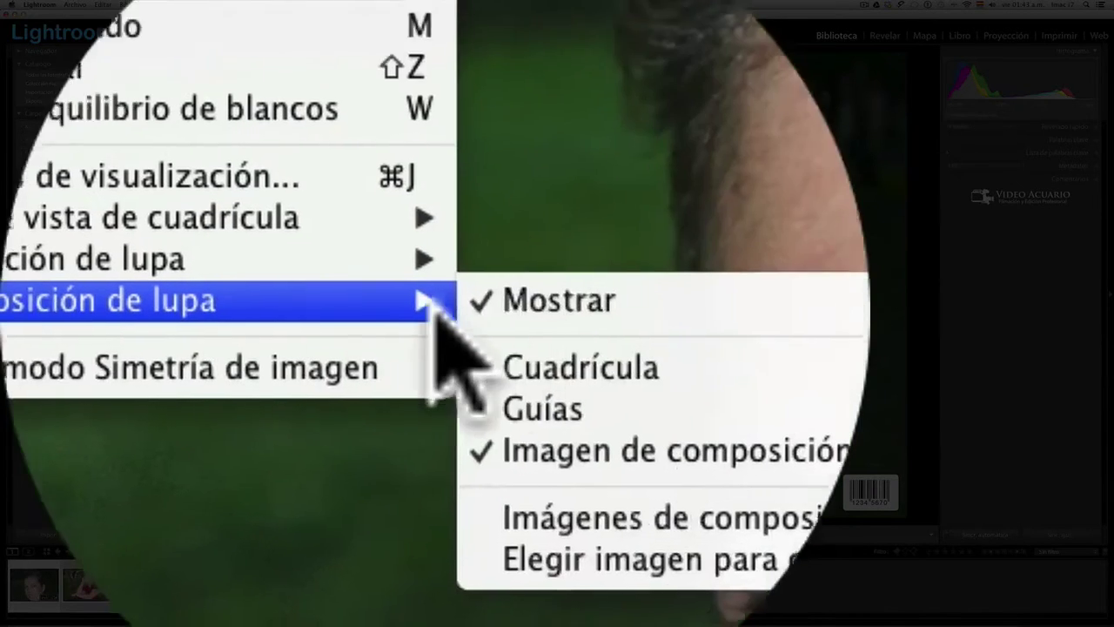
{"action": "mouse_move", "coordinate": [87, 306]}
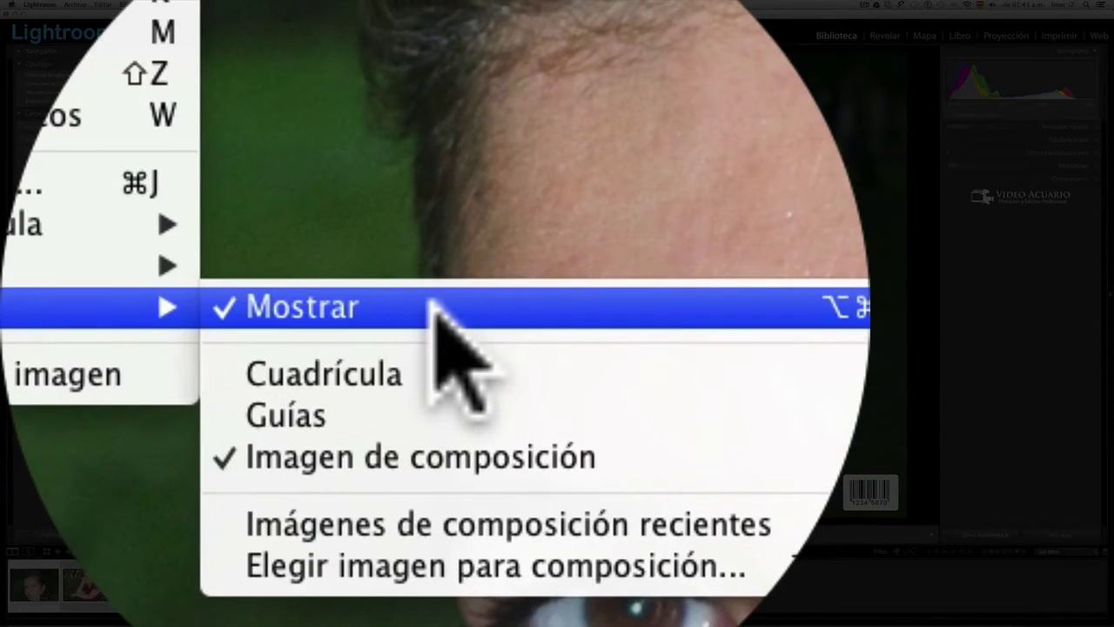
{"action": "left_click", "coordinate": [432, 301]}
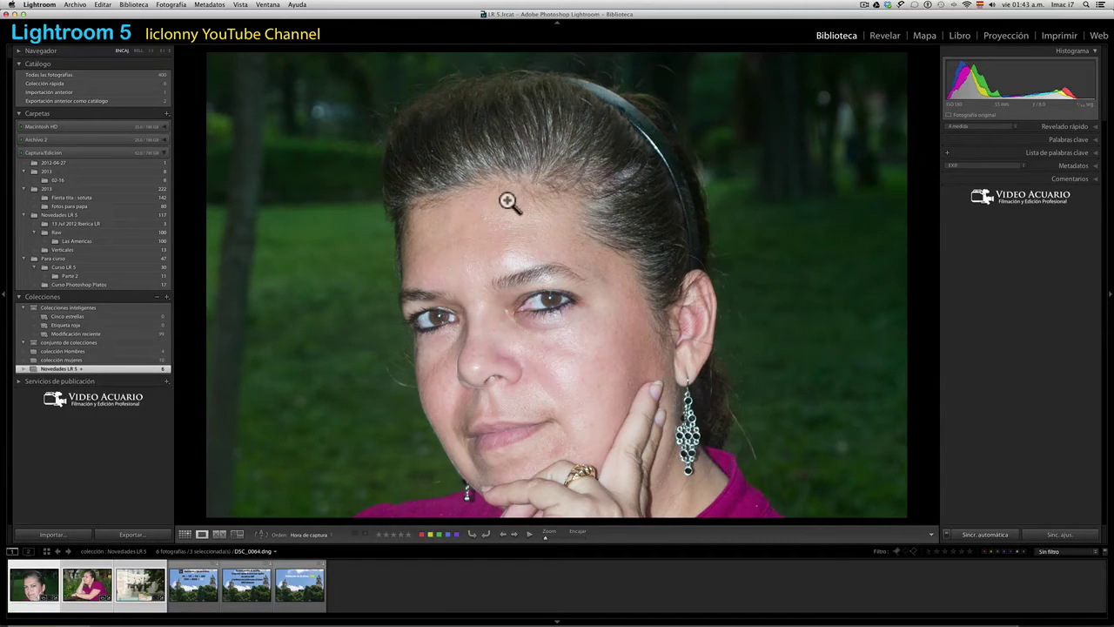
{"action": "left_click", "coordinate": [310, 589]}
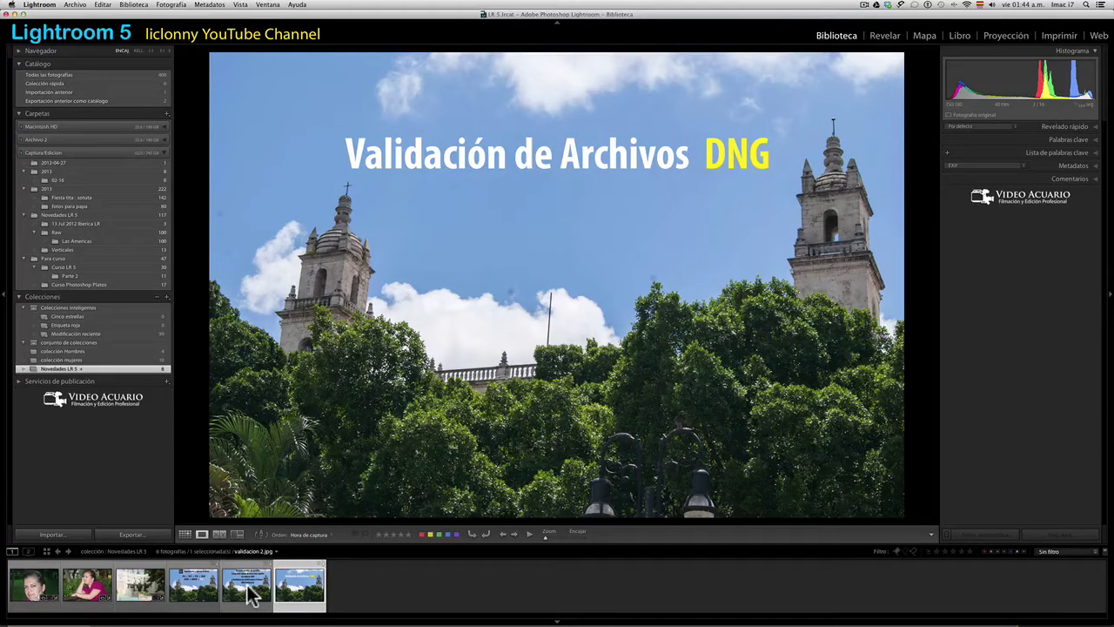
{"action": "mouse_move", "coordinate": [247, 586]}
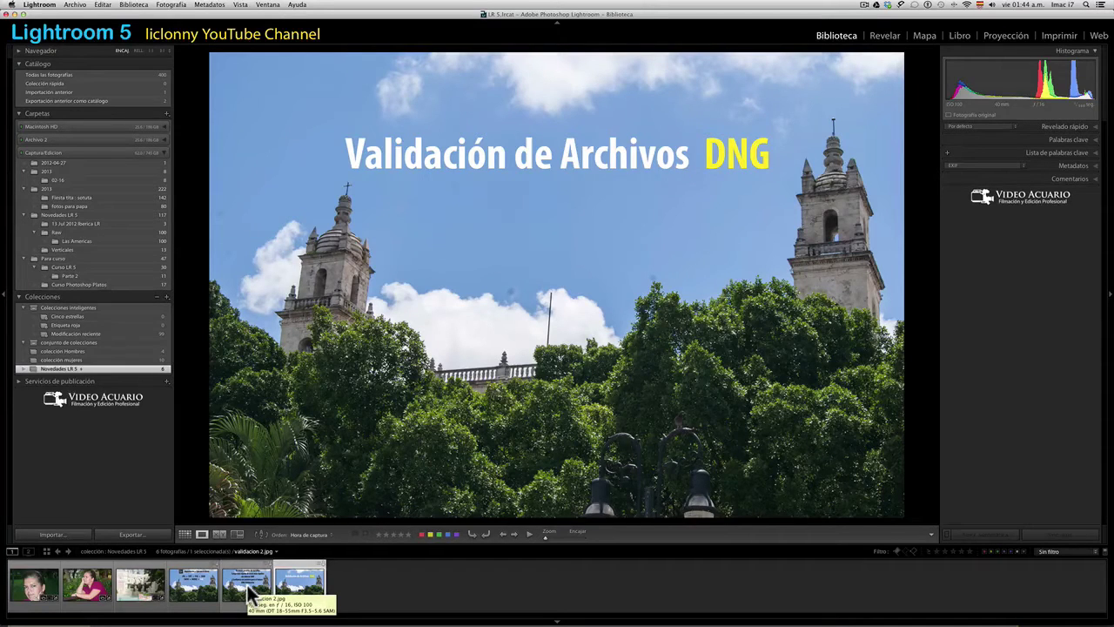
{"action": "left_click", "coordinate": [248, 586]}
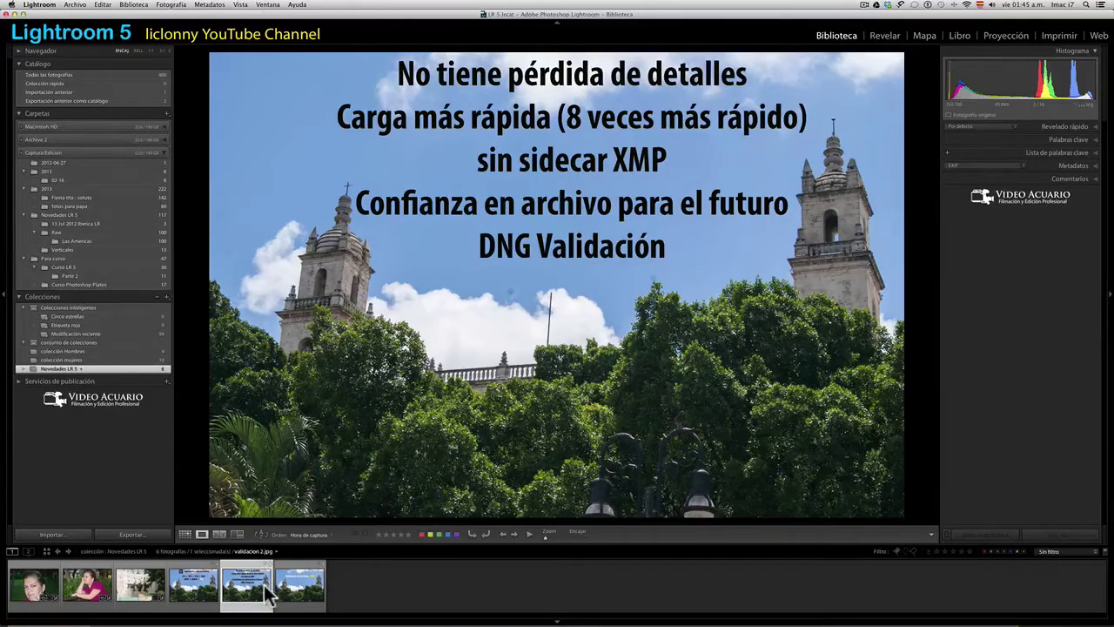
{"action": "left_click", "coordinate": [39, 583]}
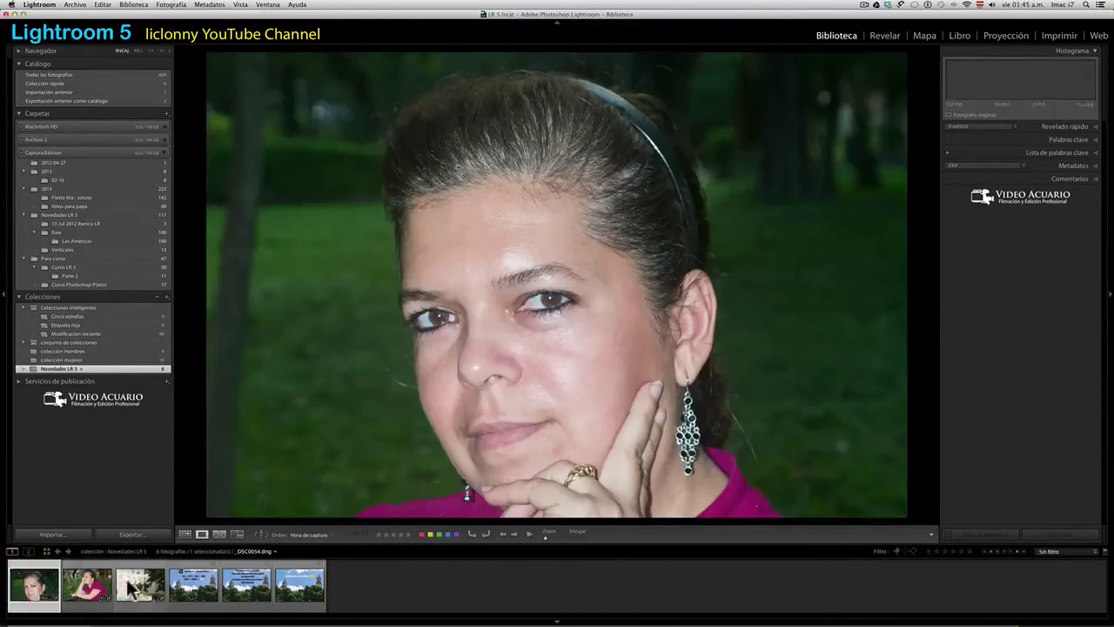
Extend the selection to the first three portraits and bring up the Biblioteca menu
{"action": "left_click", "coordinate": [153, 590], "text": "shift"}
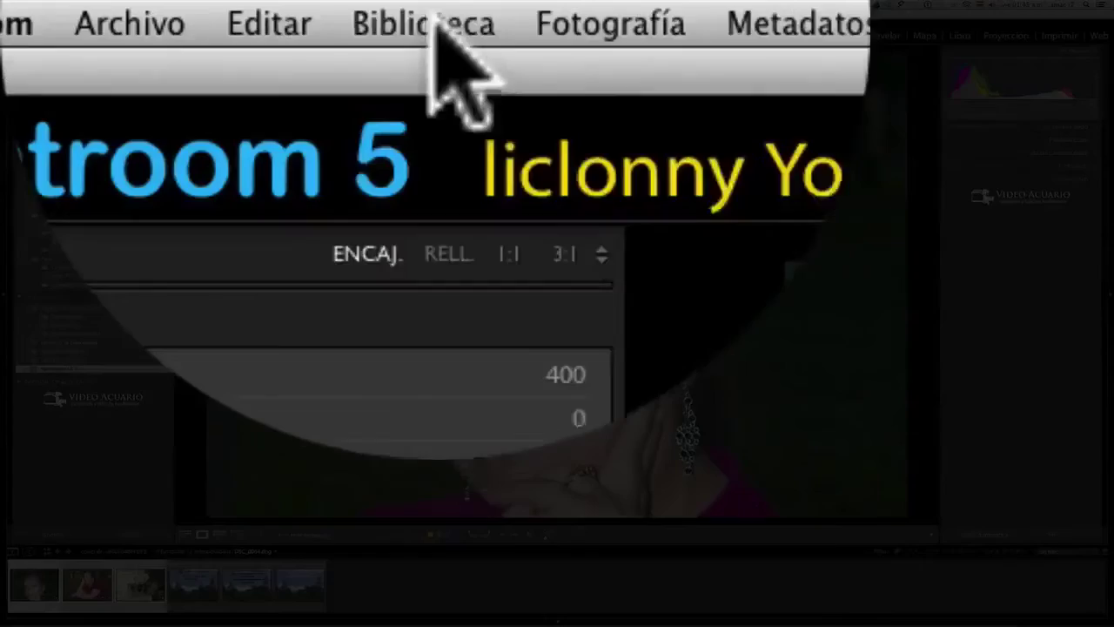
{"action": "left_click", "coordinate": [136, 4]}
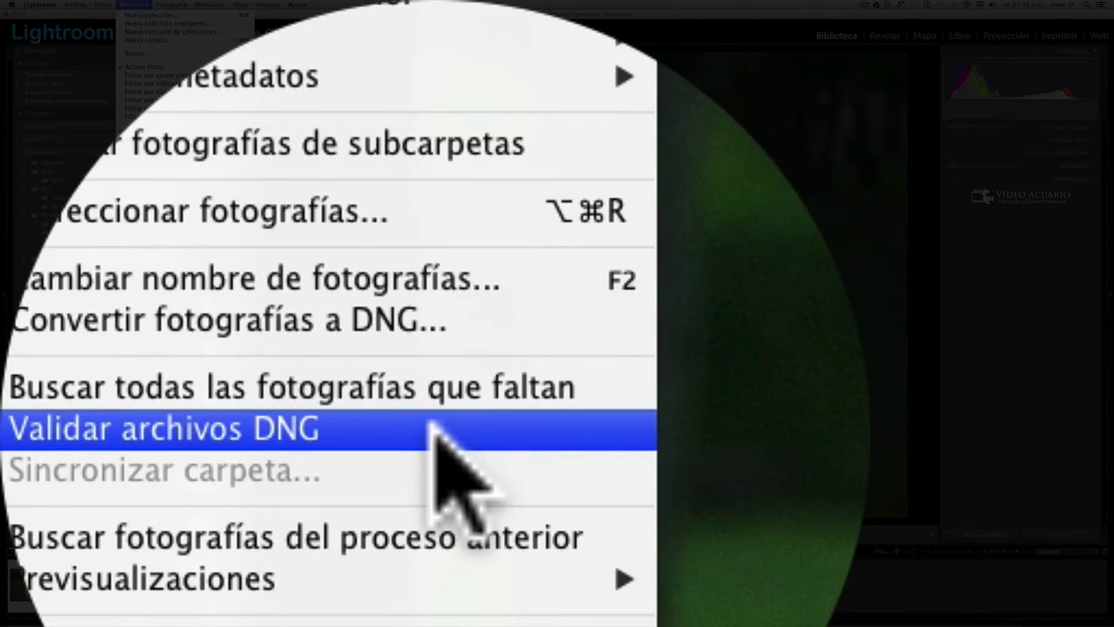
Run Validar archivos DNG and acknowledge the result that all DNG files are valid
{"action": "left_click", "coordinate": [210, 187]}
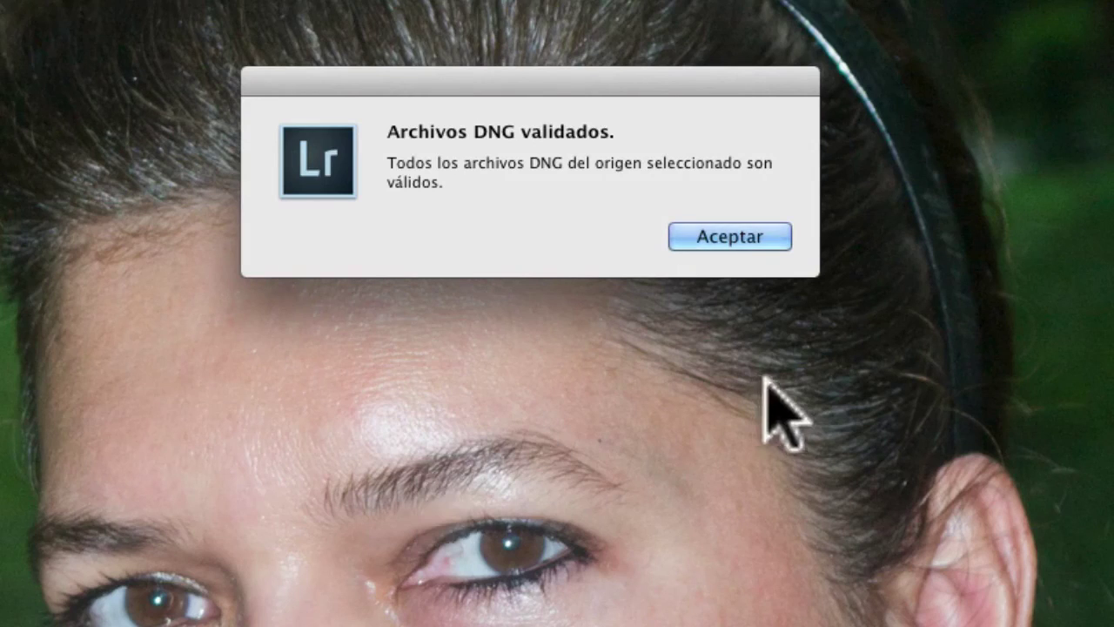
{"action": "left_click", "coordinate": [724, 242]}
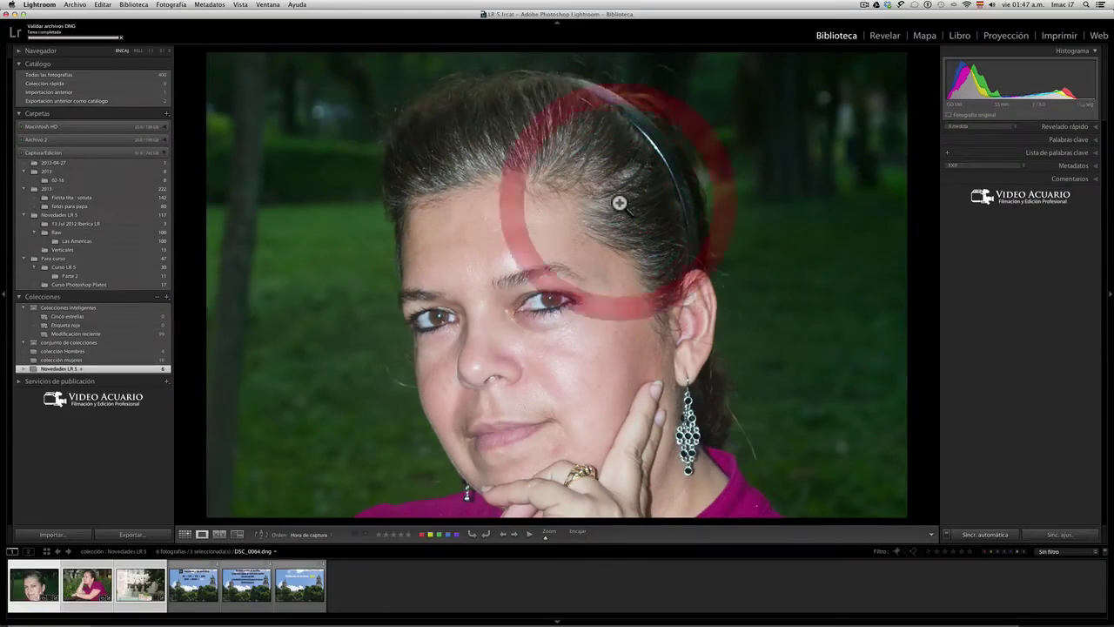